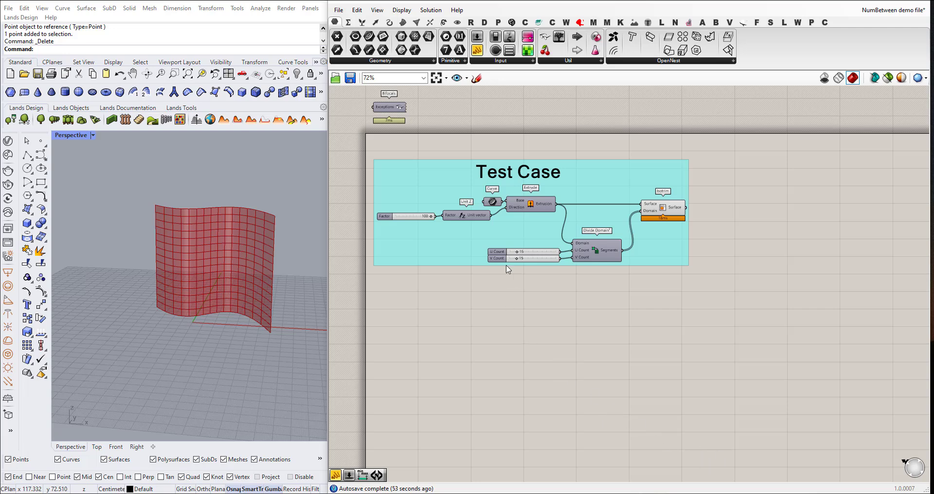
Place the plugin's NumBetween math component on the canvas below the Test Case group.
scroll(501, 229, "down", 1)
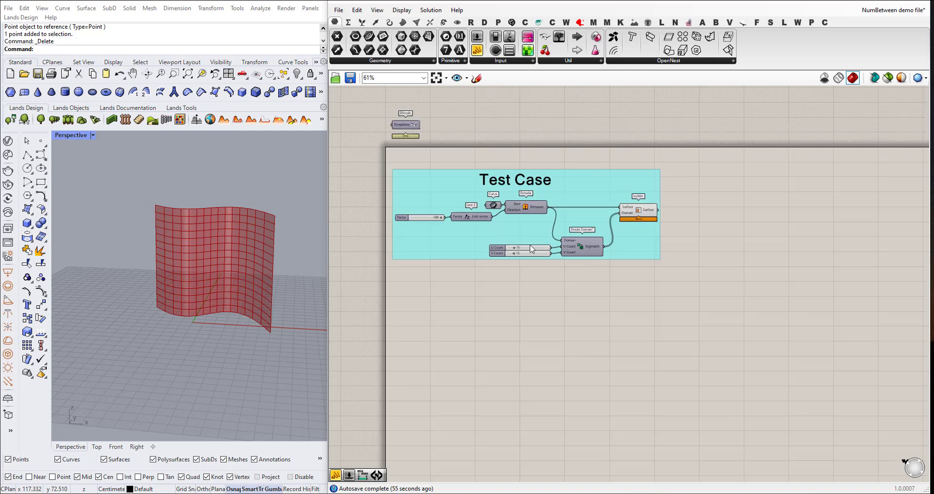
left_click(743, 23)
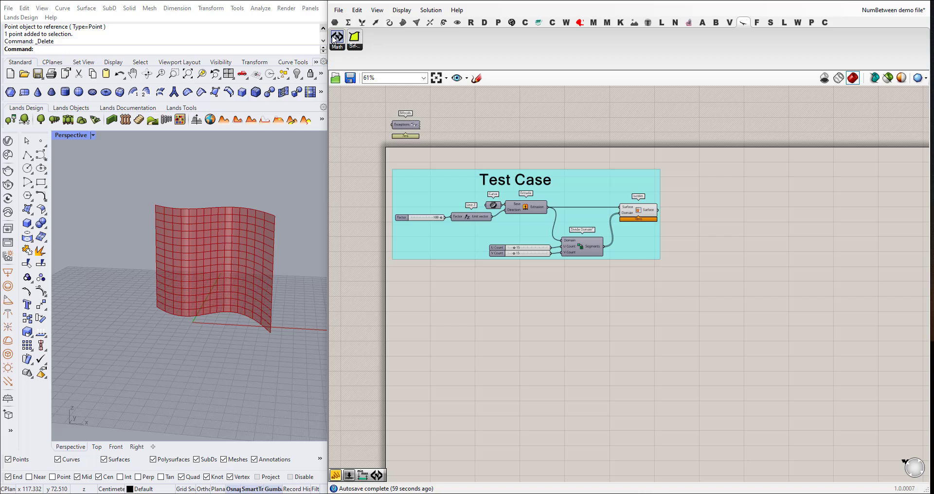
mouse_move(337, 37)
left_mouse_down()
mouse_move(558, 308)
mouse_move(650, 339)
left_mouse_up()
scroll(627, 358, "up", 3)
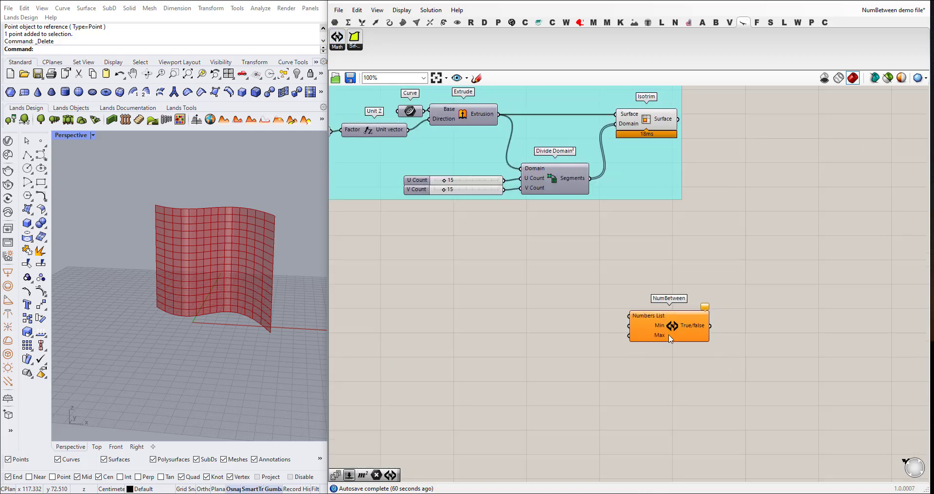
left_click(717, 345)
scroll(718, 346, "up", 2)
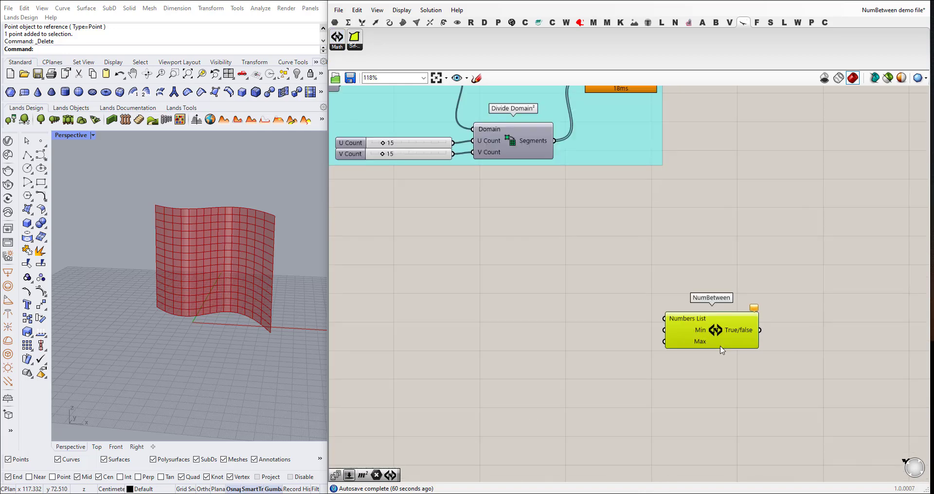
left_click_drag(713, 333, 729, 329)
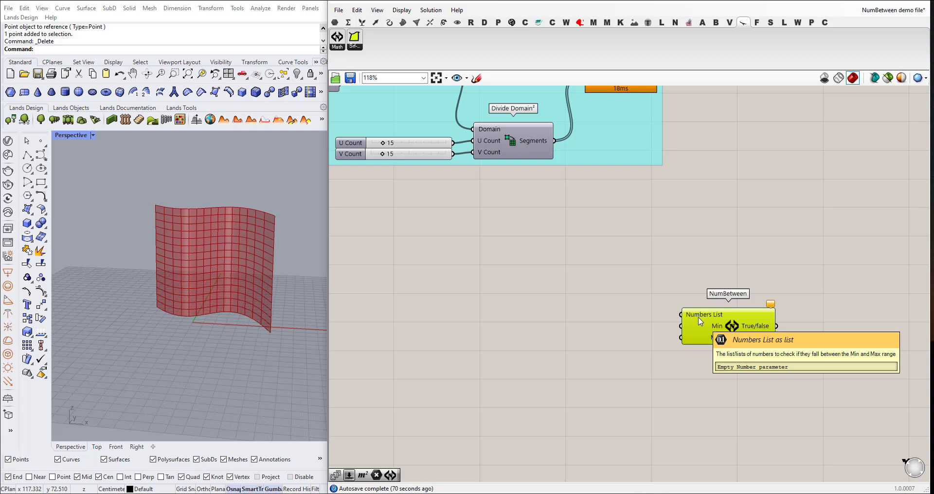
scroll(601, 323, "down", 1)
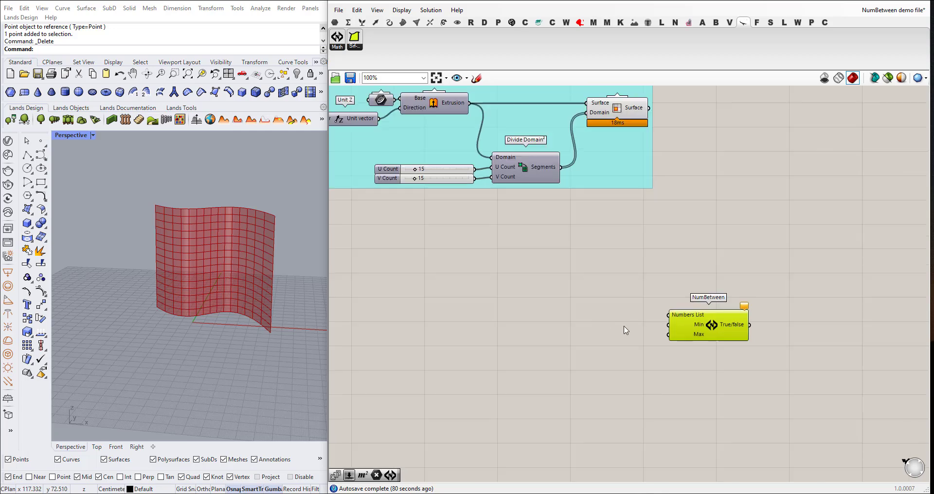
scroll(690, 338, "up", 2)
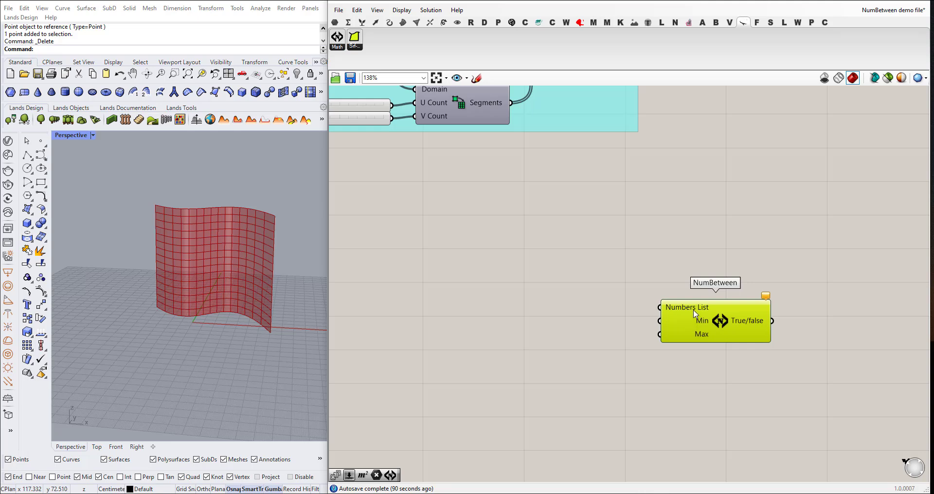
right_click_drag(630, 331, 598, 325)
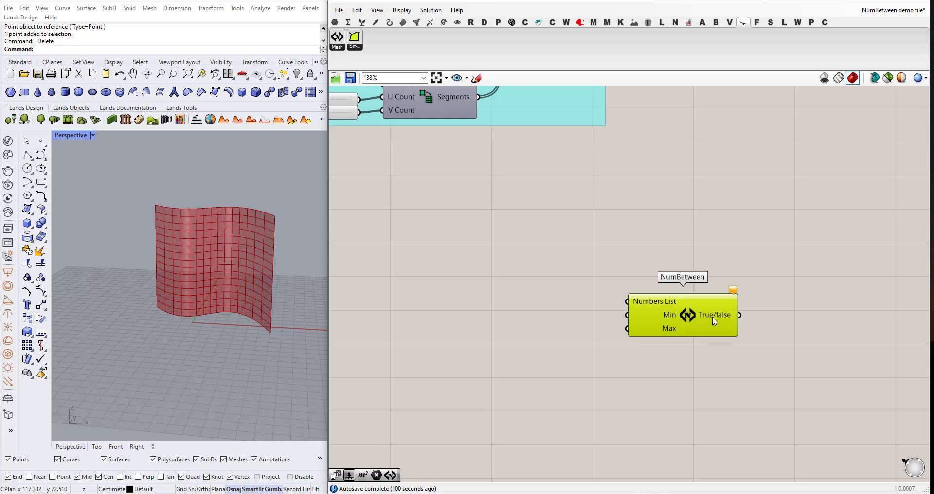
Zoom and orbit the Perspective view to a more frontal view of the red surface.
scroll(702, 325, "down", 2)
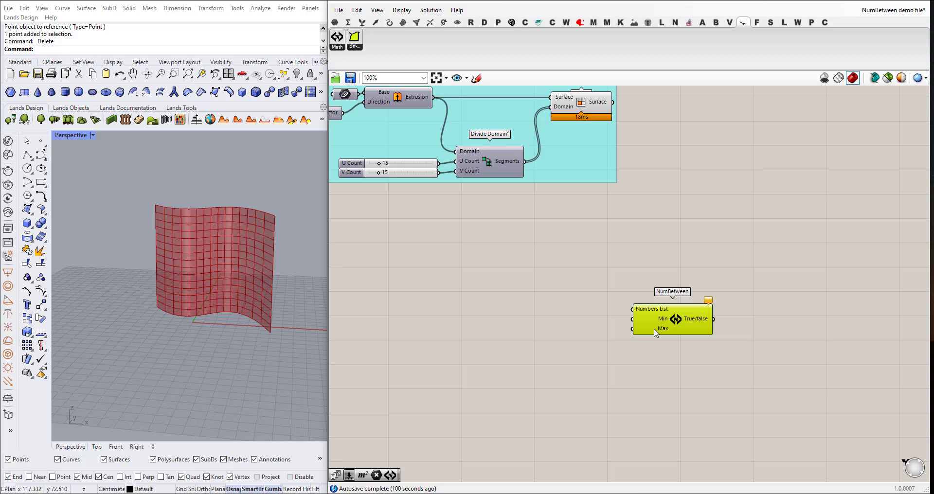
scroll(281, 345, "down", 1)
scroll(467, 270, "down", 2)
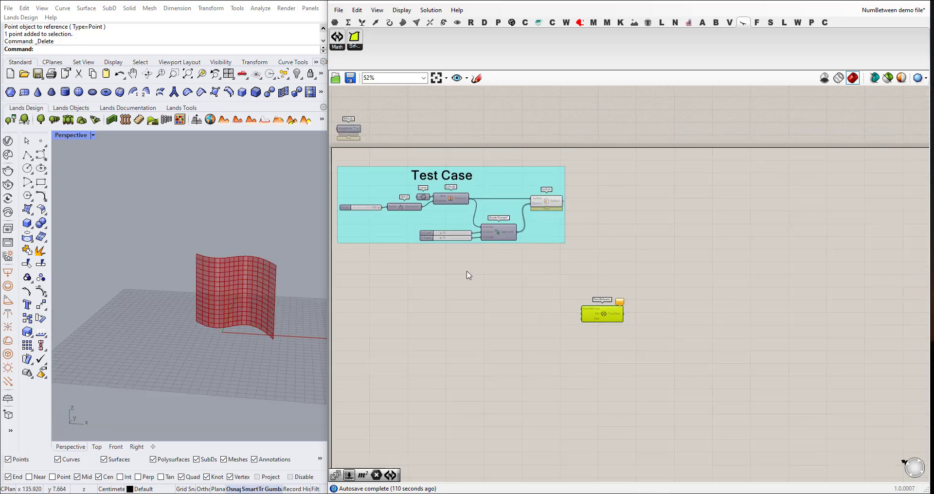
scroll(351, 266, "up", 2)
scroll(282, 306, "up", 1)
scroll(281, 306, "up", 1)
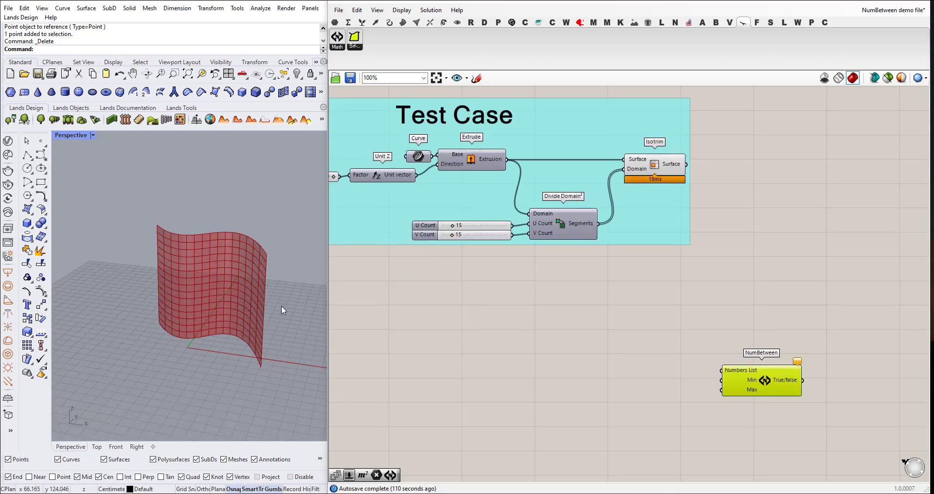
scroll(281, 306, "up", 1)
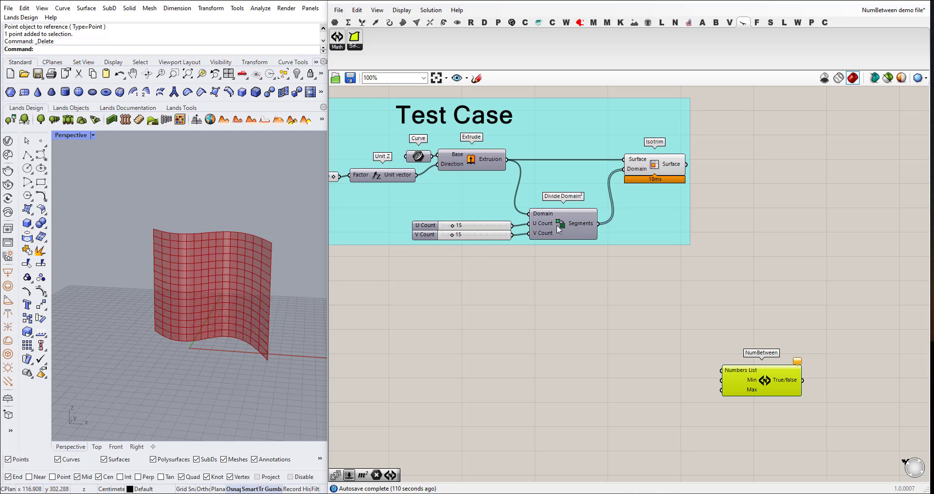
right_click_drag(243, 297, 161, 240)
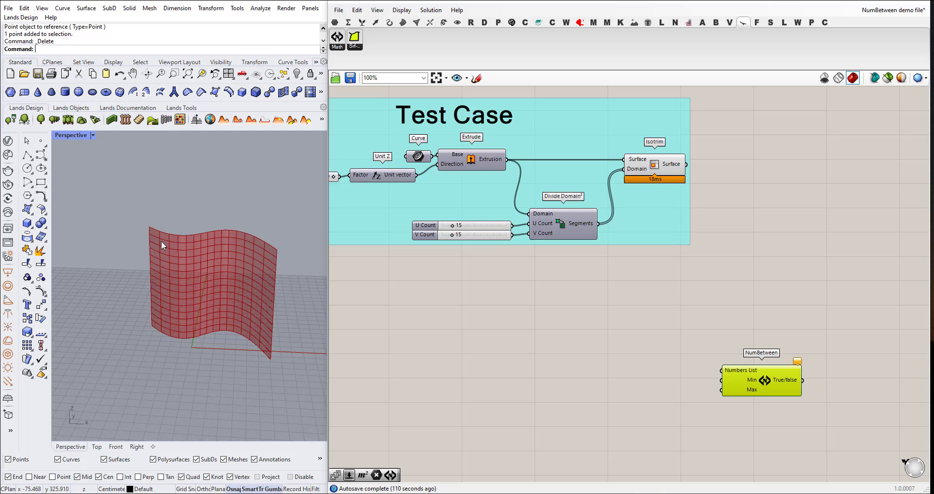
right_click_drag(165, 302, 133, 250)
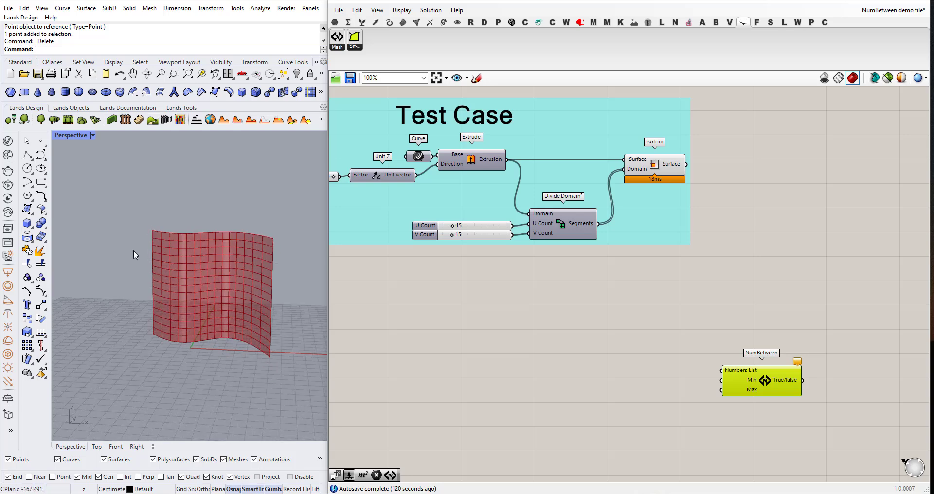
Place a single point on the ground in front of the surface.
left_click(41, 141)
left_click(181, 373)
right_click_drag(188, 378, 180, 389)
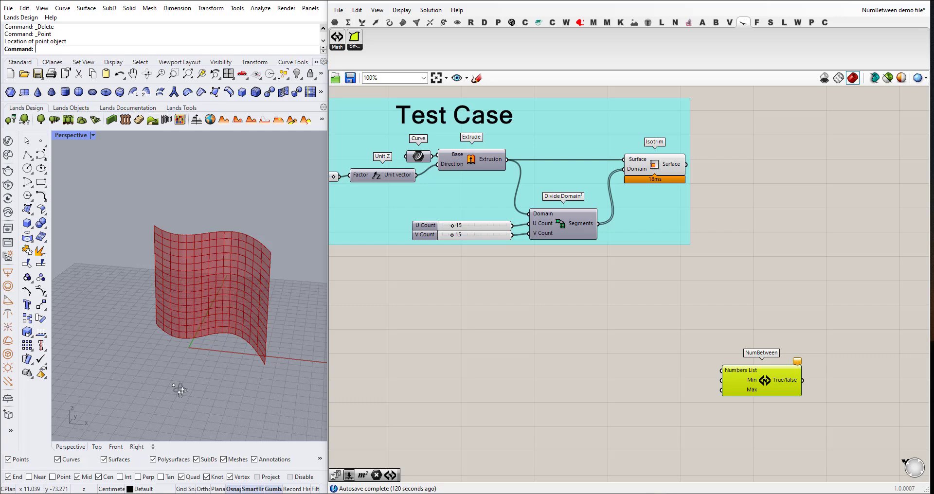
Add a Point parameter referencing the point placed in Rhino.
left_click(334, 22)
mouse_move(336, 39)
left_mouse_down()
mouse_move(470, 304)
mouse_move(539, 322)
left_mouse_up()
right_click(539, 322)
left_click(559, 417)
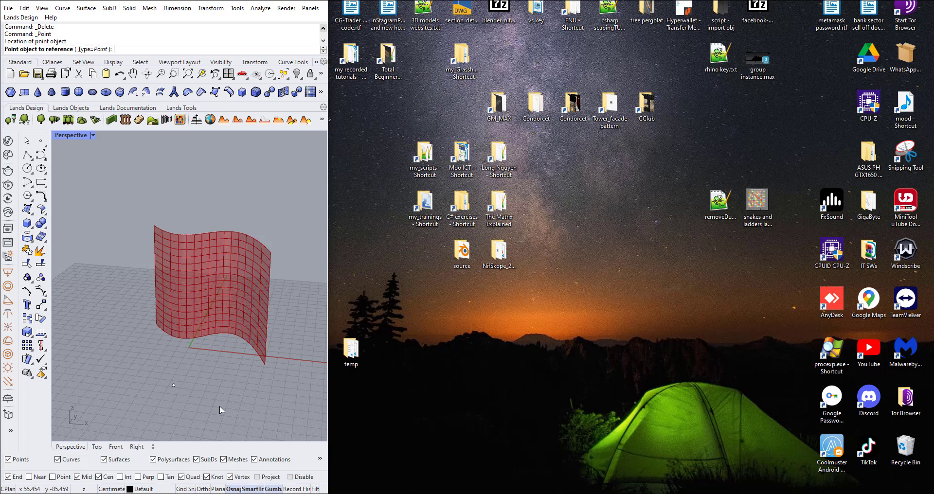
left_click(173, 385)
mouse_move(544, 329)
left_mouse_down()
mouse_move(594, 326)
mouse_move(629, 293)
mouse_move(692, 294)
left_mouse_up()
scroll(687, 314, "up", 1)
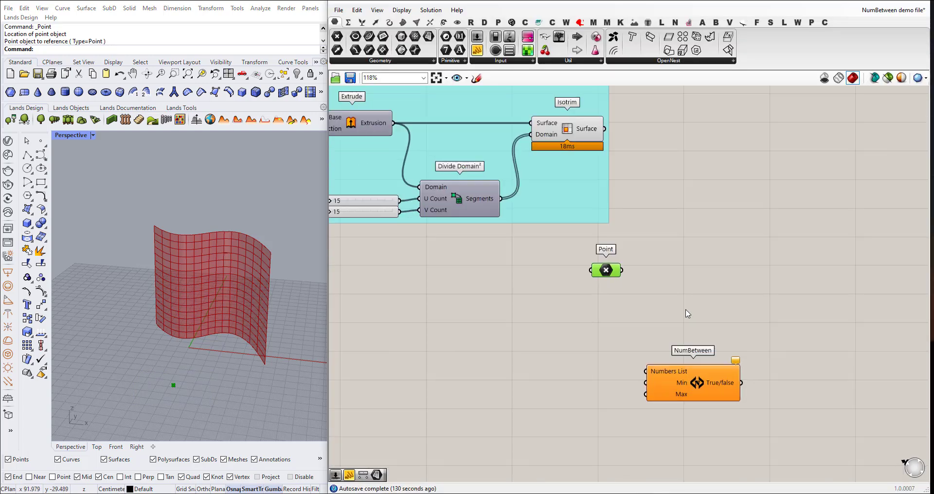
Add an Area component fed by the Isotrim surfaces.
left_click(402, 23)
left_click_drag(357, 39, 661, 168)
mouse_move(608, 144)
left_mouse_down()
mouse_move(621, 168)
mouse_move(679, 178)
left_mouse_up()
right_click_drag(169, 236, 259, 275)
Move NumBetween and the Point parameter further right on the canvas.
scroll(484, 347, "down", 2)
left_click_drag(634, 381, 702, 382)
scroll(610, 301, "up", 2)
left_click_drag(558, 288, 638, 271)
scroll(526, 293, "down", 1)
scroll(656, 275, "up", 1)
Add a Distance component measuring from the Area centroids to the reference point.
double_click(617, 287)
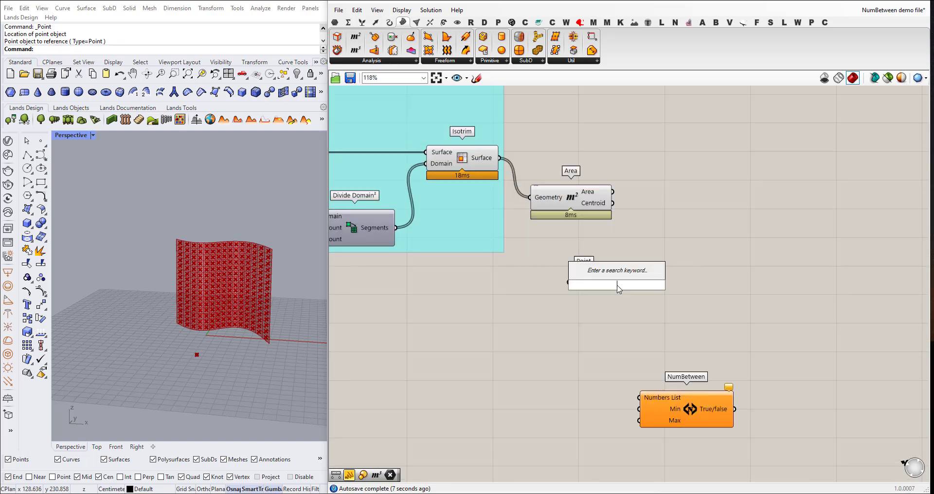
type("distance")
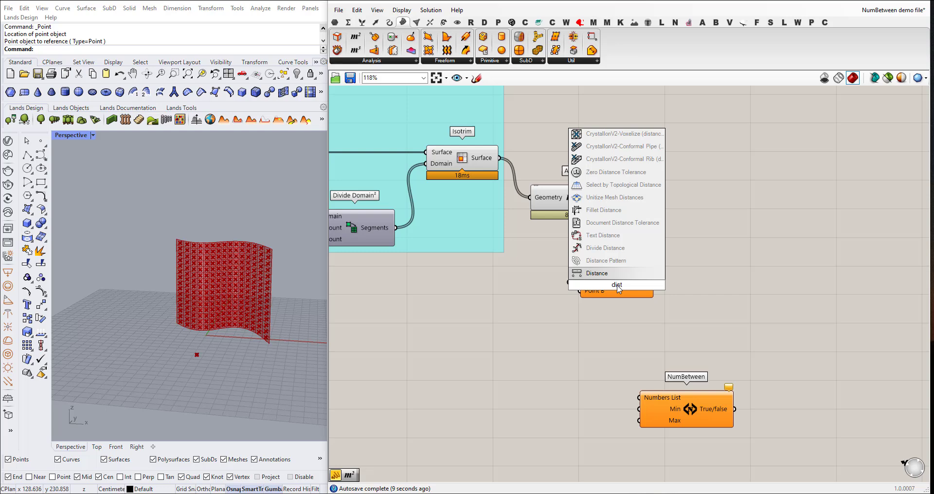
key("Return")
left_click_drag(654, 282, 686, 250)
mouse_move(613, 204)
left_mouse_down()
mouse_move(630, 235)
mouse_move(648, 240)
left_mouse_up()
right_click_drag(285, 285, 185, 249)
left_click_drag(600, 282, 647, 253)
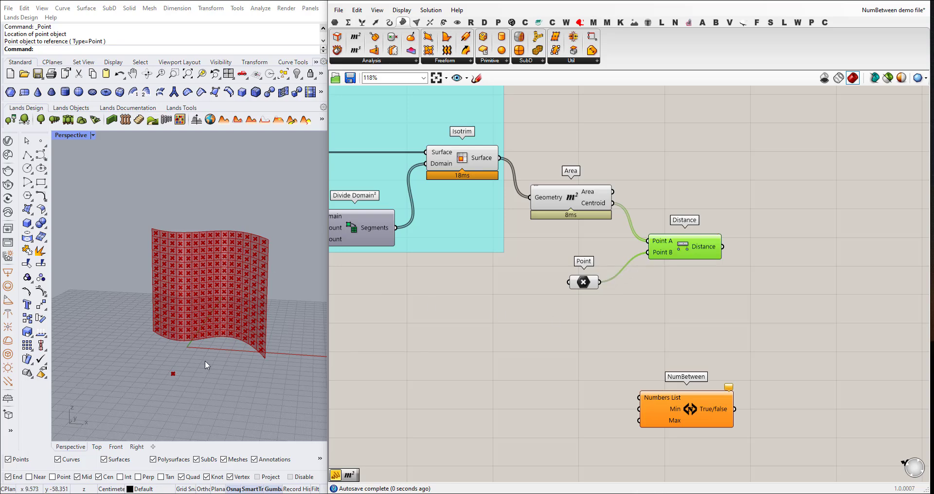
Bring Distance and NumBetween together and feed the distances into Numbers List.
right_click_drag(667, 282, 636, 287)
scroll(636, 287, "up", 2)
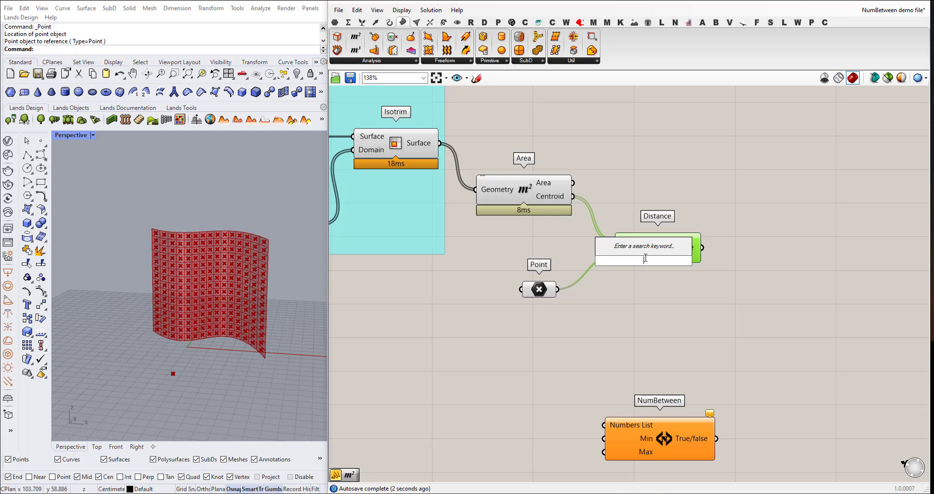
left_click(632, 286)
left_click_drag(658, 250, 631, 285)
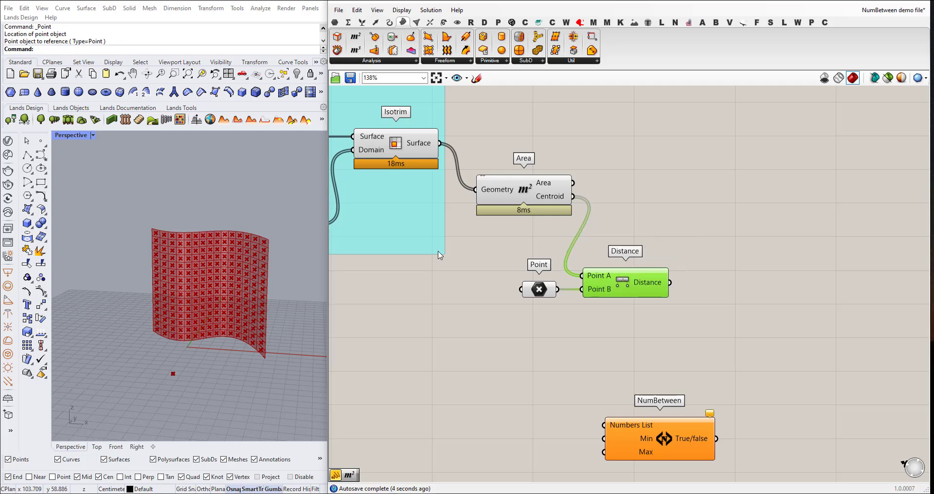
scroll(630, 285, "down", 2)
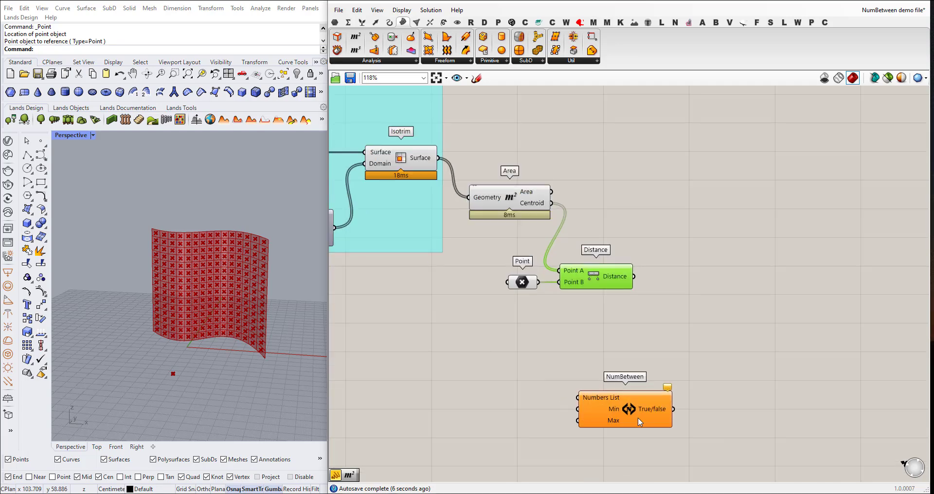
left_click_drag(638, 421, 743, 325)
scroll(745, 323, "down", 2)
scroll(749, 322, "up", 2)
left_click_drag(663, 335, 674, 329)
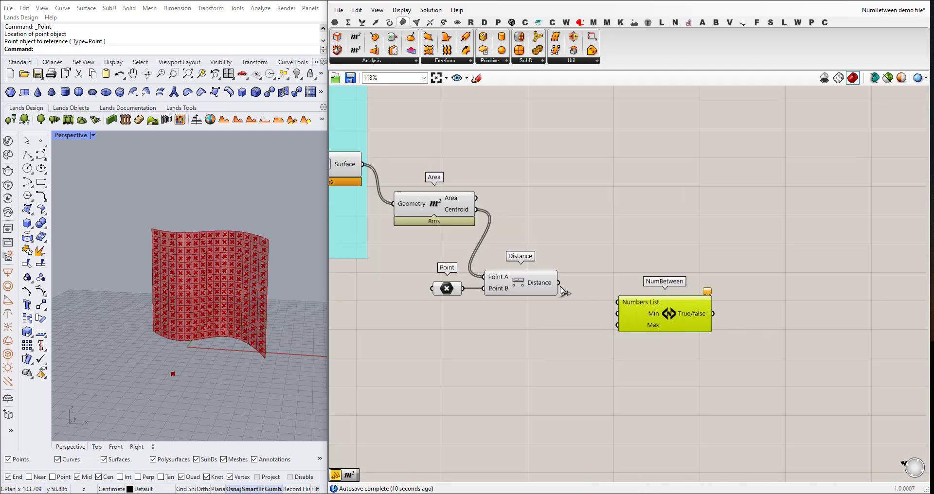
mouse_move(560, 283)
left_mouse_down()
mouse_move(616, 302)
mouse_move(674, 296)
mouse_move(699, 322)
left_mouse_up()
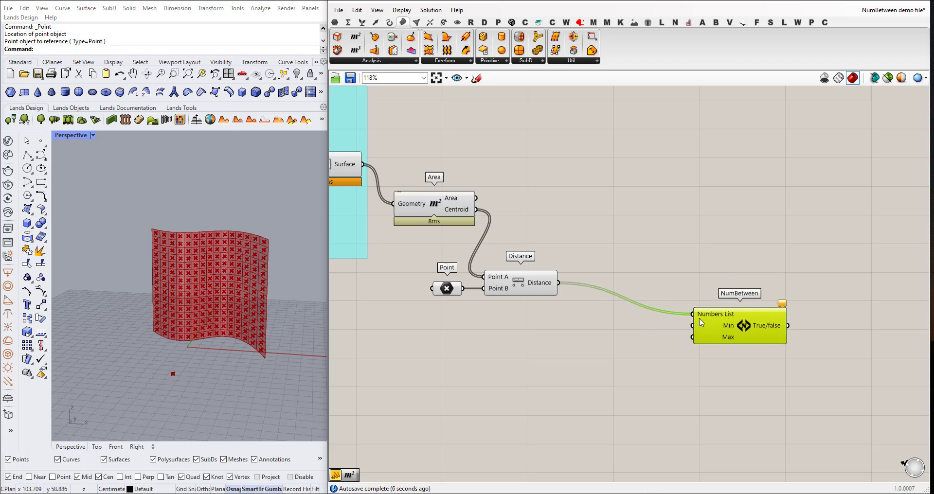
Add a Bounds component fed by the Distance values.
scroll(564, 308, "up", 1)
double_click(590, 352)
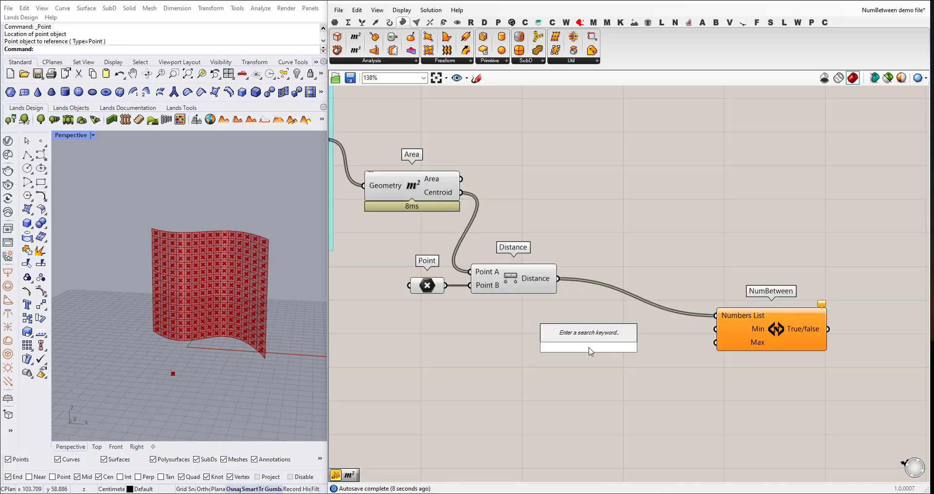
type("bounds")
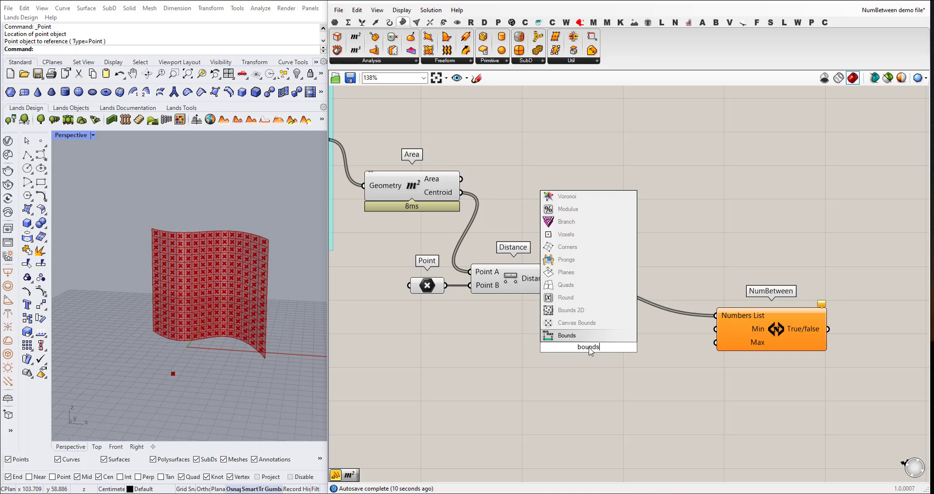
key("Return")
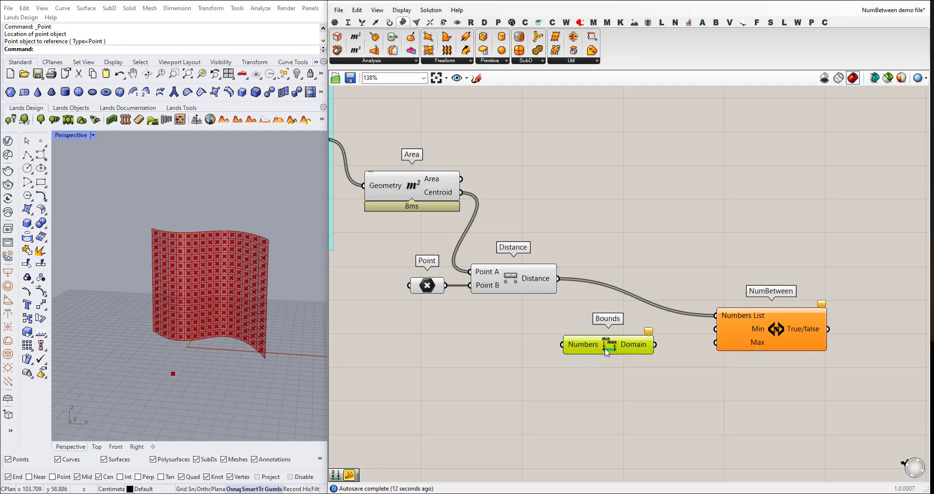
left_click_drag(557, 279, 561, 343)
Show the Bounds domain in a widened Panel reading 86.142257 To 147.380956.
scroll(415, 324, "down", 2)
left_click_drag(675, 339, 731, 309)
left_click(655, 396)
double_click(714, 396)
type("panel")
key("Return")
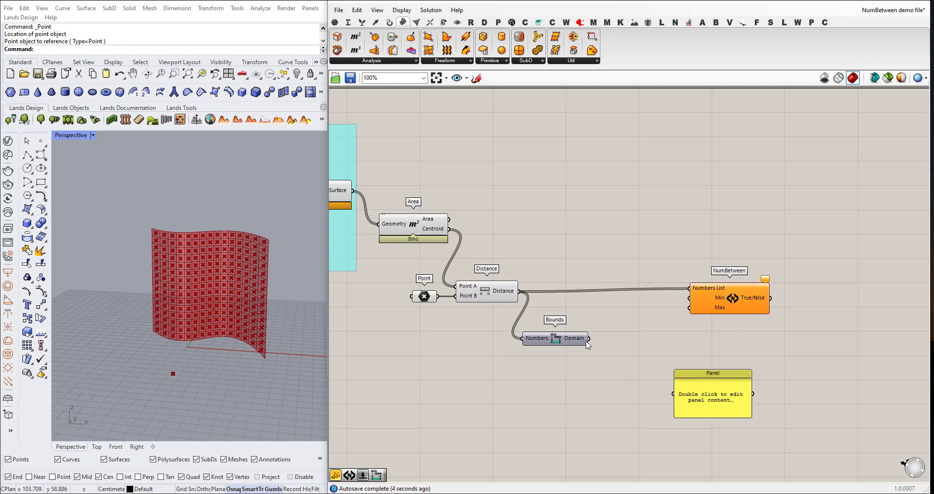
left_click_drag(589, 338, 674, 394)
scroll(737, 421, "up", 1)
left_click_drag(751, 416, 798, 397)
scroll(709, 397, "up", 2)
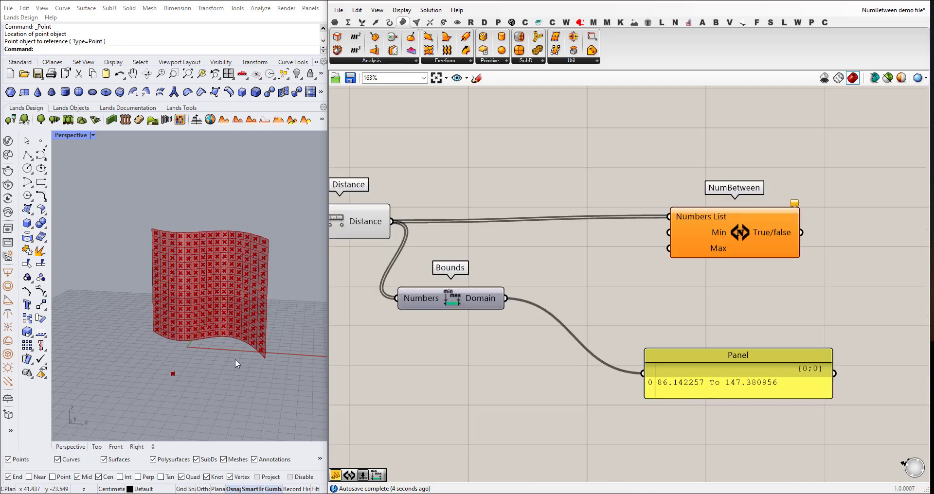
scroll(501, 340, "down", 2)
Create a number slider, duplicate it, and wire the pair to NumBetween's Min and Max.
right_click_drag(394, 295, 466, 292)
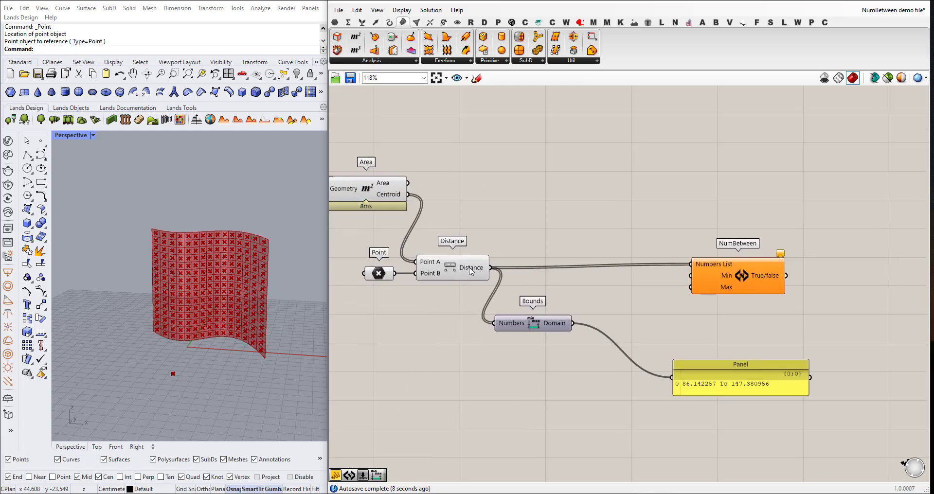
left_click_drag(726, 276, 777, 238)
double_click(579, 222)
type("10.00<")
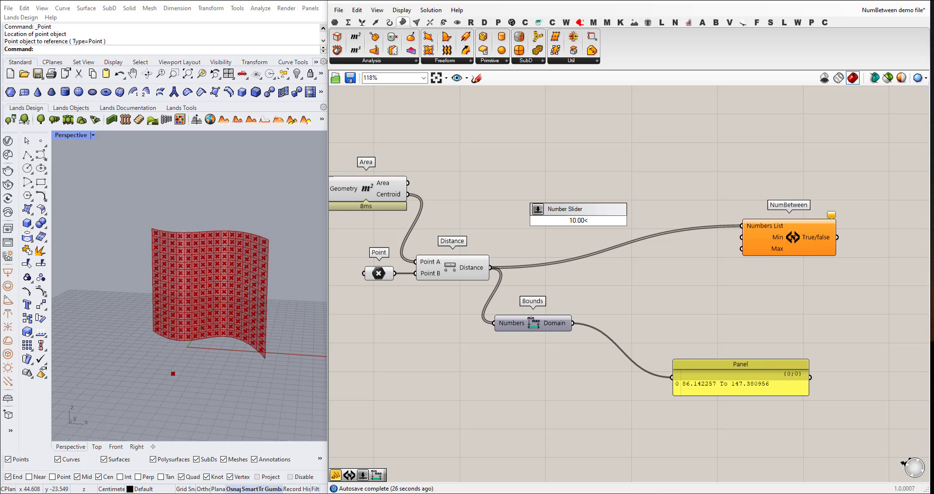
type("300")
key("Return")
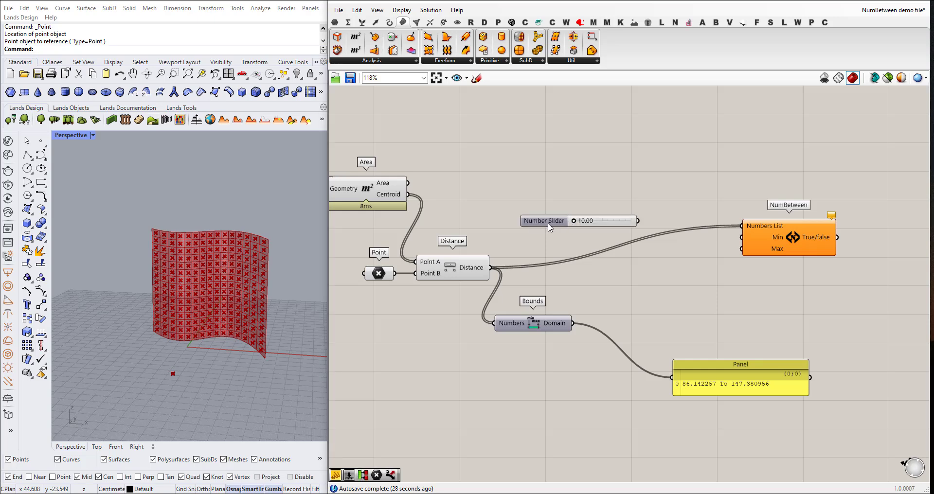
left_click_drag(591, 215, 592, 243, "alt")
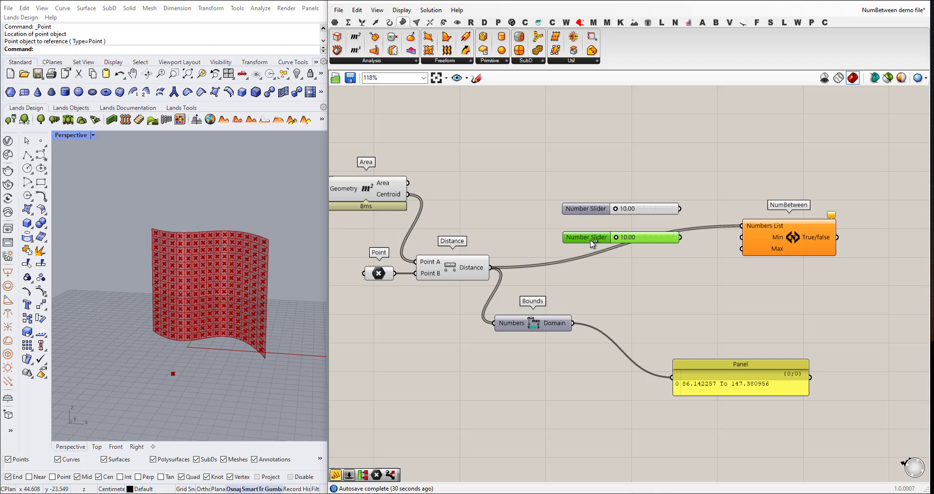
left_click_drag(680, 209, 742, 237)
left_click_drag(680, 237, 741, 248)
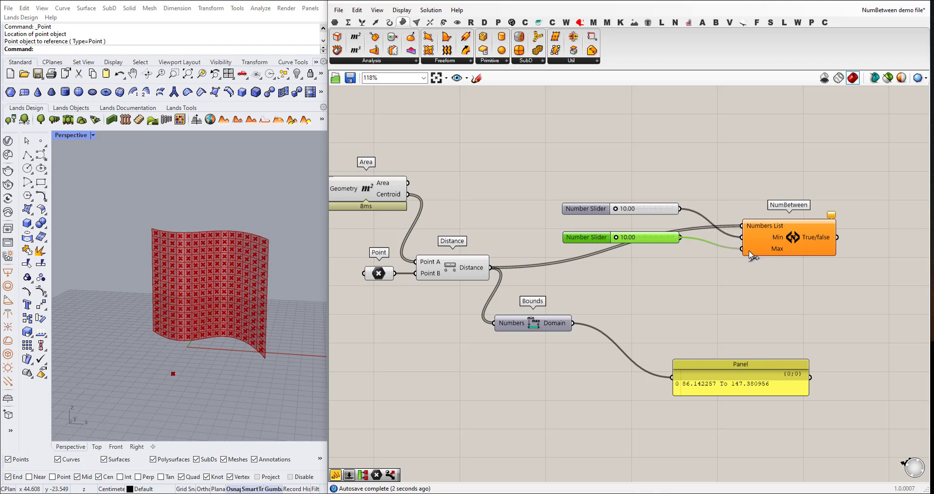
Set the Max slider to 165.05 and the Min slider to 33.05.
mouse_move(586, 238)
left_mouse_down()
mouse_move(613, 267)
mouse_move(594, 272)
left_mouse_up()
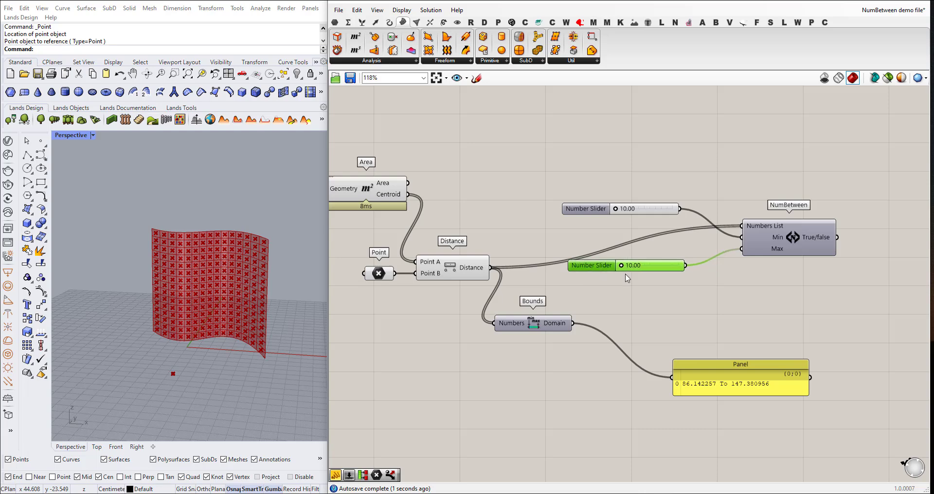
scroll(659, 284, "up", 2)
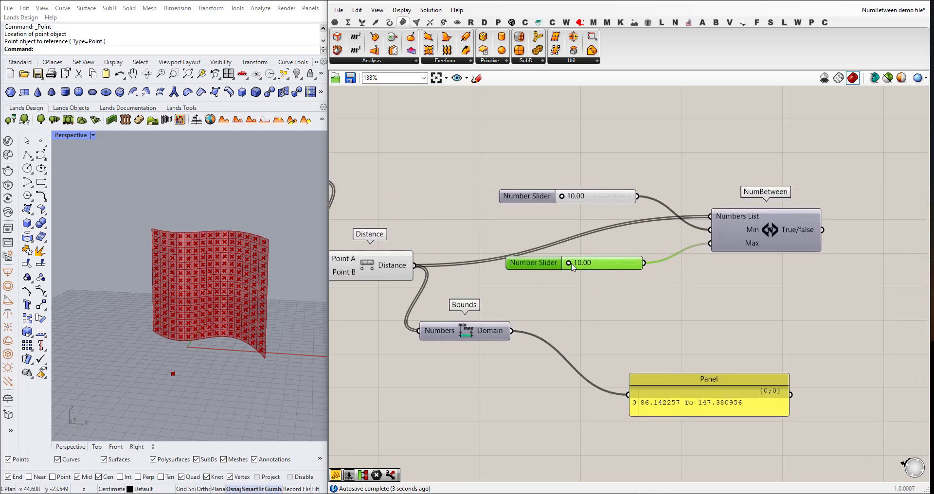
left_click_drag(569, 262, 606, 268)
left_click_drag(603, 266, 605, 266)
left_click_drag(564, 197, 566, 200)
scroll(568, 204, "down", 2)
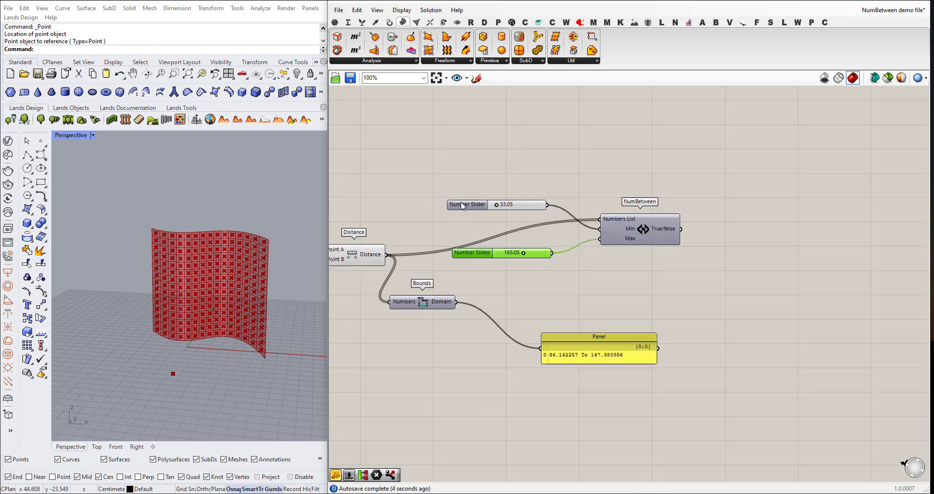
Show NumBetween's True/False results in a lengthened Panel to its right.
double_click(725, 280)
type("panel")
key("Return")
left_click_drag(729, 280, 800, 261)
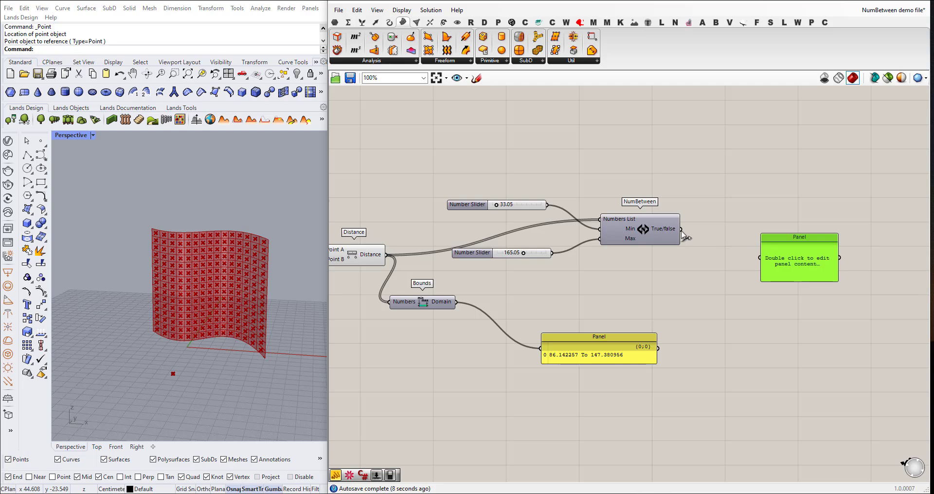
mouse_move(681, 229)
left_mouse_down()
mouse_move(761, 259)
mouse_move(757, 161)
left_mouse_up()
scroll(641, 294, "down", 1)
scroll(641, 294, "down", 1)
left_click_drag(757, 285, 754, 311)
scroll(772, 372, "up", 2)
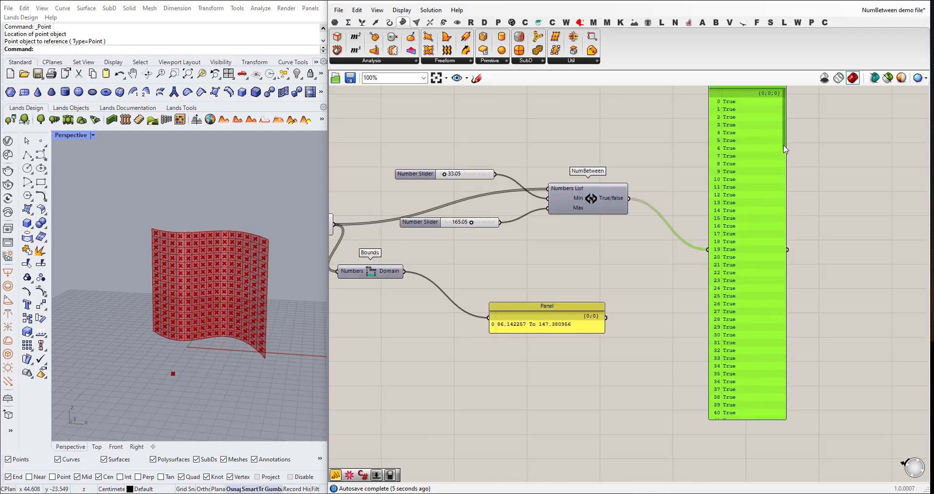
mouse_move(783, 149)
left_mouse_down()
mouse_move(786, 431)
mouse_move(784, 292)
left_mouse_up()
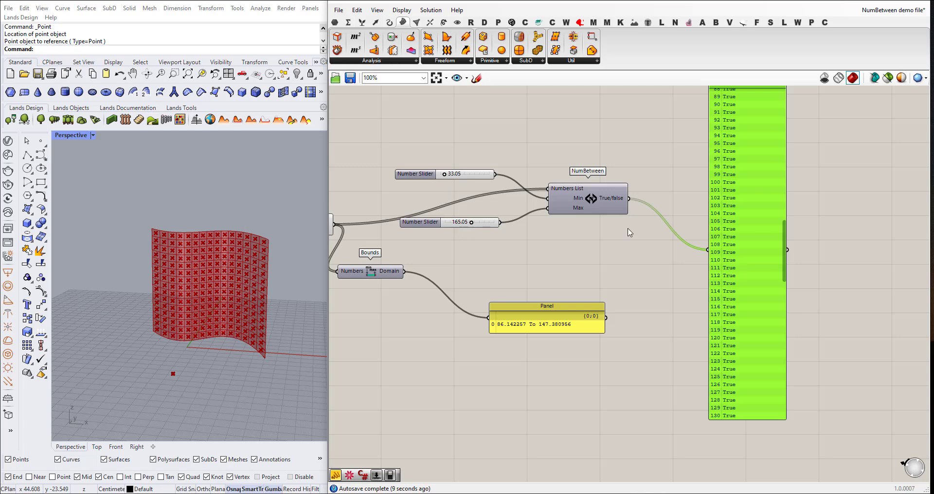
left_click_drag(784, 253, 793, 117)
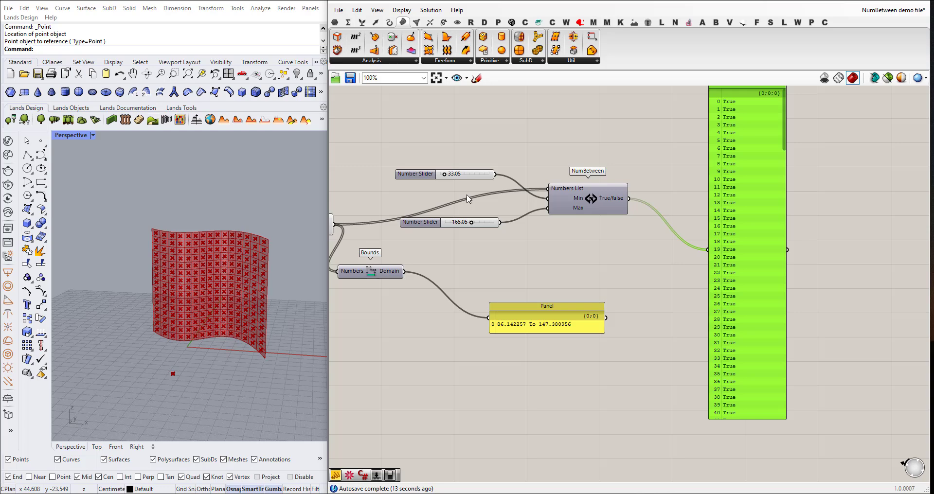
Change the bounds to Min 102.65 and Max 118.65.
left_click_drag(445, 177, 487, 178)
scroll(760, 137, "up", 2)
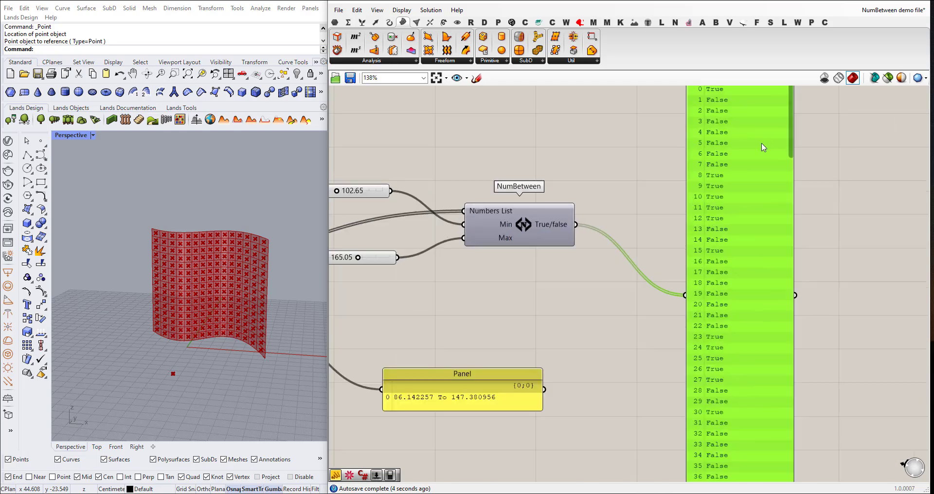
scroll(733, 168, "down", 2)
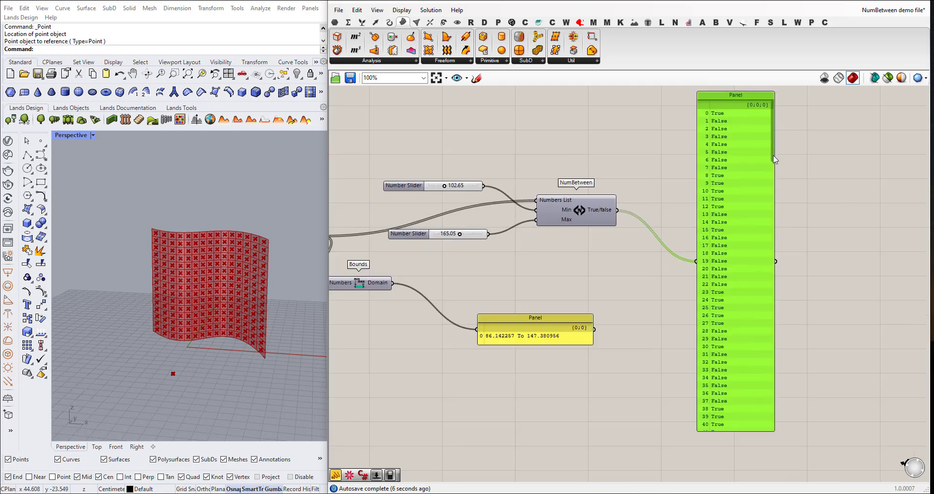
left_click_drag(773, 165, 696, 419)
left_click_drag(459, 237, 453, 237)
left_click_drag(774, 381, 777, 299)
left_click_drag(774, 328, 774, 389)
Move the reference point upward and shift the True/False Panel further right.
left_click(173, 373)
left_click_drag(176, 367, 176, 341)
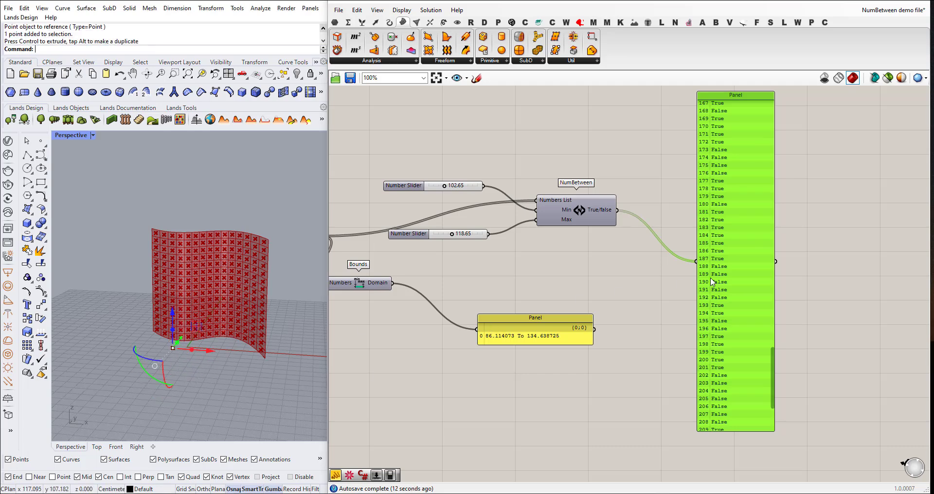
scroll(566, 313, "down", 1)
left_click_drag(715, 273, 852, 285)
scroll(583, 280, "down", 2)
scroll(588, 266, "up", 2)
left_click_drag(440, 228, 442, 237)
scroll(546, 306, "down", 1)
Add a Dispatch component using NumBetween's True/False result as its pattern.
double_click(685, 238)
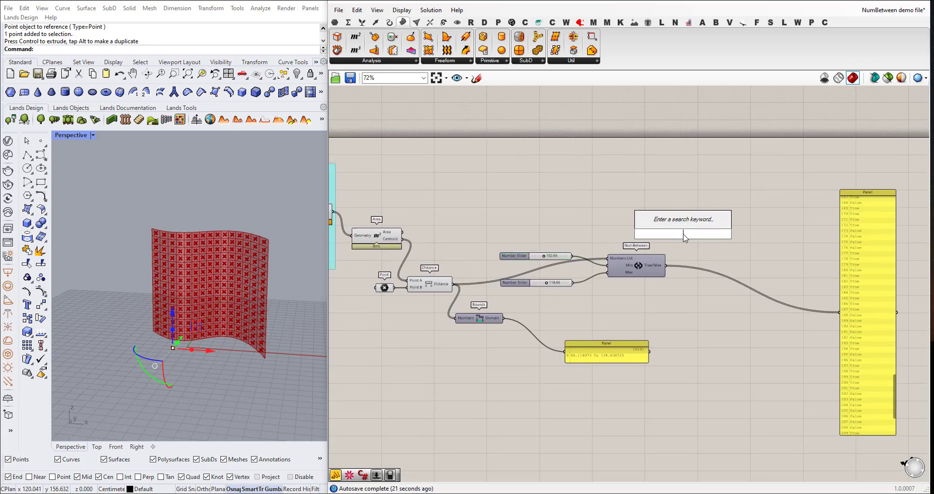
type("dis")
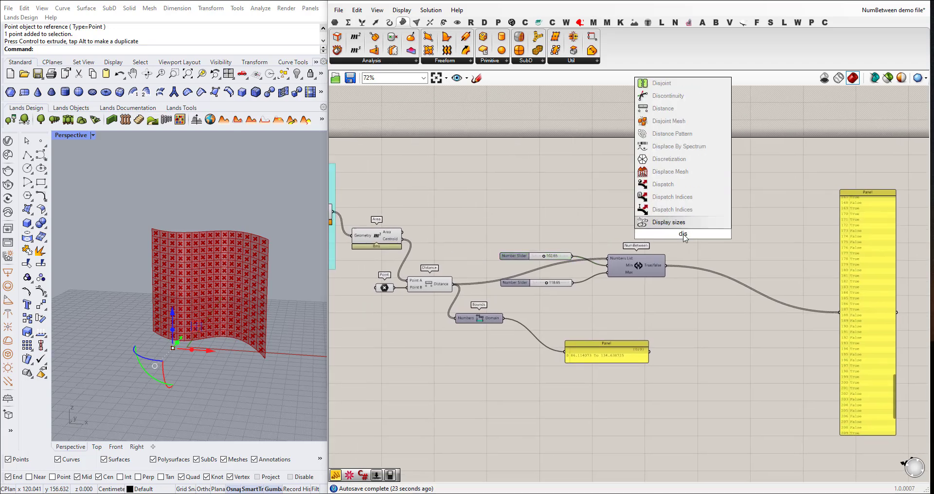
left_click(663, 184)
scroll(706, 258, "up", 2)
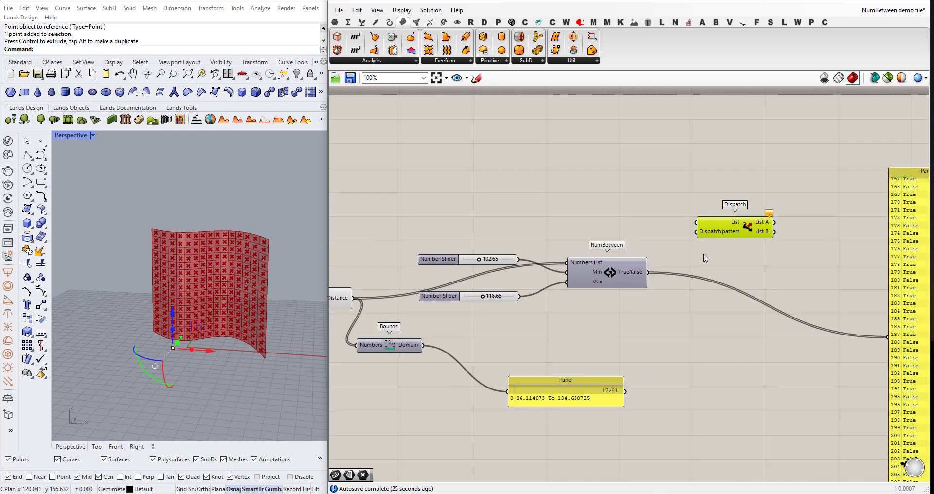
mouse_move(648, 272)
left_mouse_down()
mouse_move(696, 222)
mouse_move(625, 228)
left_mouse_up()
scroll(700, 228, "up", 1)
left_click(661, 261)
right_click(625, 224)
right_click(636, 221)
left_click(681, 240)
Connect Dispatch's List A output to a new Point parameter.
left_click(335, 22)
left_click_drag(337, 37, 714, 217)
left_click(714, 217)
scroll(708, 240, "down", 2)
right_click_drag(641, 257, 695, 272)
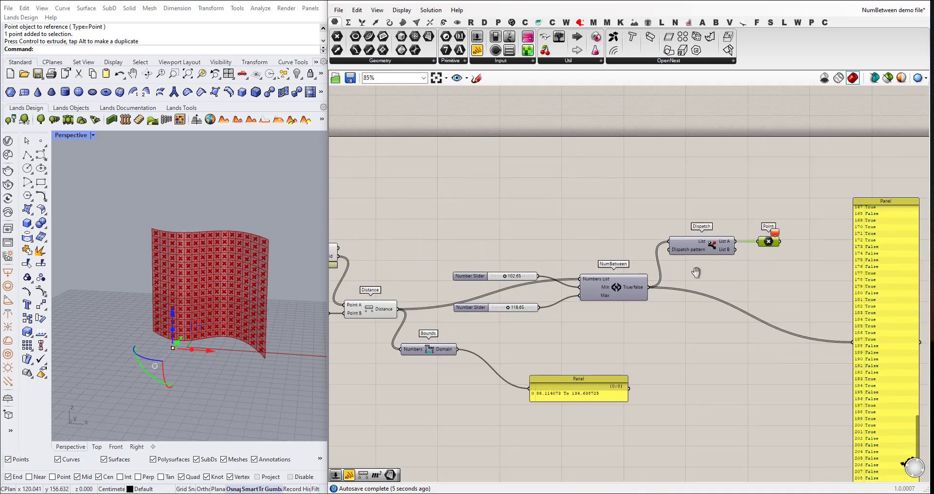
scroll(671, 269, "up", 2)
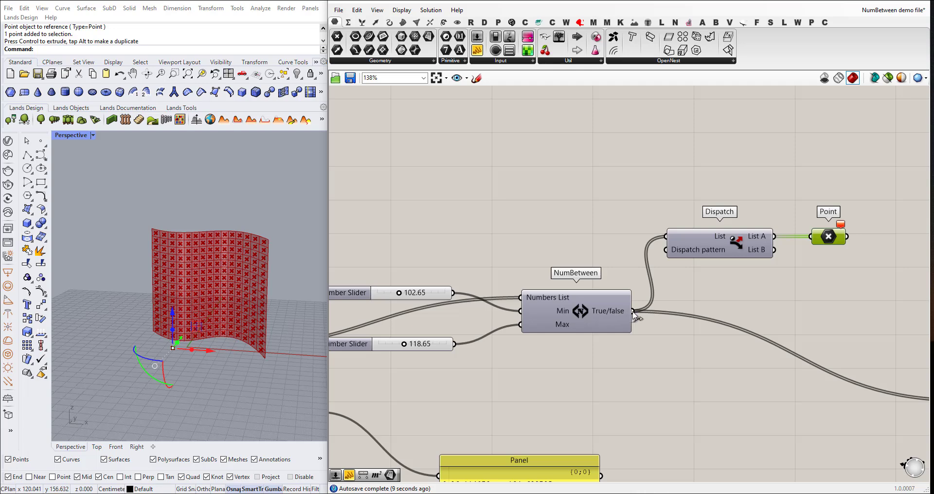
scroll(634, 311, "down", 1)
scroll(635, 309, "down", 1)
right_click_drag(543, 279, 598, 242)
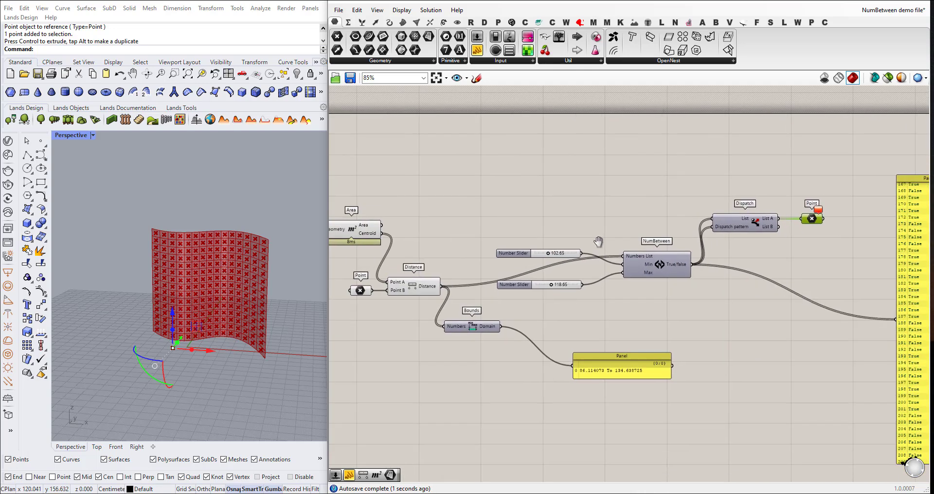
Feed the Area centroids into Dispatch's List and hide the other components' previews.
left_click_drag(383, 233, 711, 218)
scroll(485, 254, "down", 2)
scroll(487, 258, "up", 1)
scroll(516, 292, "down", 1)
scroll(554, 356, "down", 2)
left_click_drag(639, 382, 437, 210)
middle_click(466, 250)
left_click(497, 229)
scroll(659, 267, "up", 2)
left_click(712, 242)
right_click_drag(229, 340, 197, 342)
Face the surface frontally, then set the distance sliders to Min 98.46 and Max 110.27.
scroll(504, 271, "up", 2)
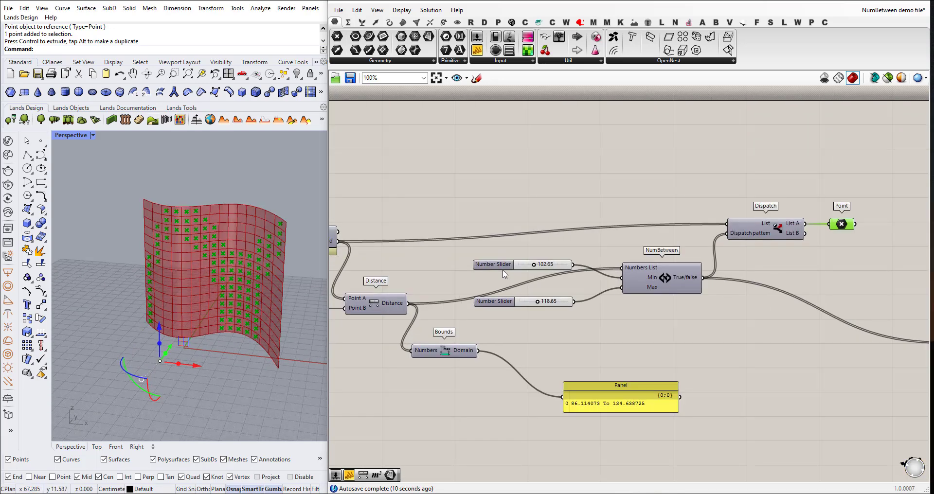
right_click_drag(195, 301, 292, 237)
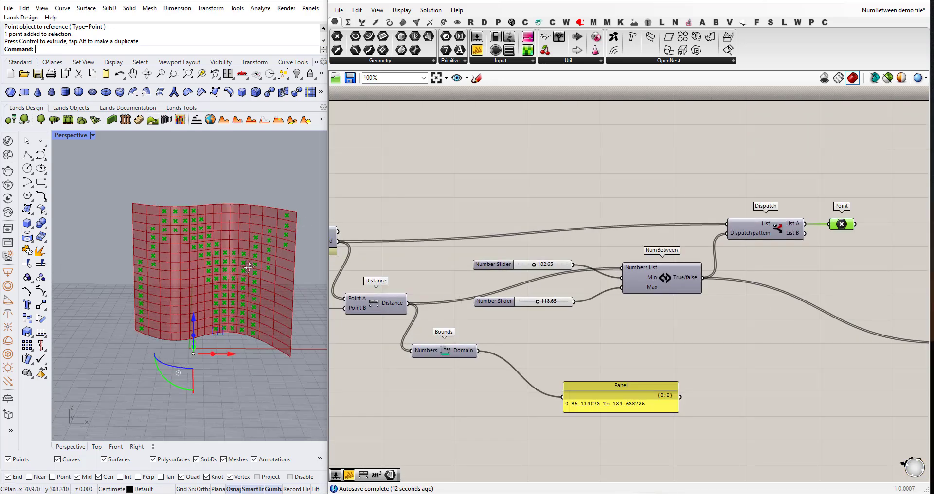
scroll(245, 268, "up", 1)
scroll(231, 314, "up", 1)
scroll(229, 311, "up", 1)
scroll(228, 307, "down", 2)
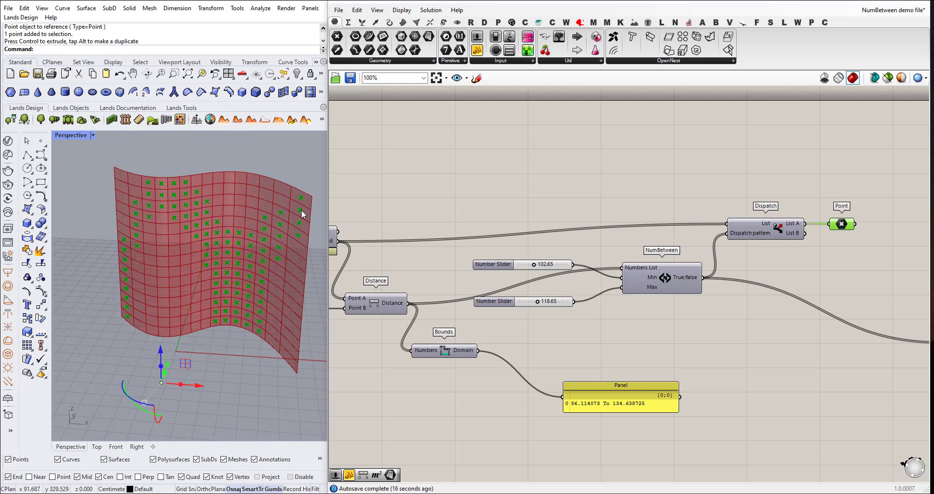
scroll(544, 304, "up", 2)
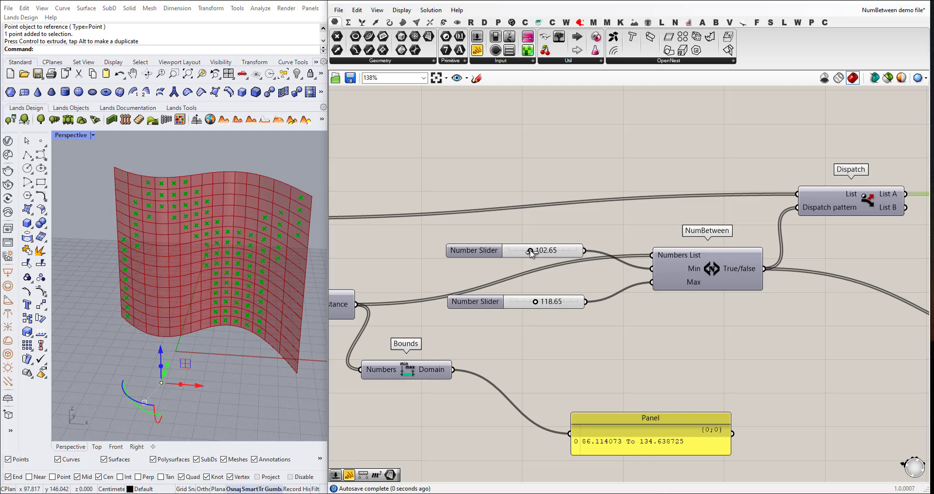
left_click_drag(529, 251, 529, 253)
left_click_drag(537, 303, 535, 303)
Move the reference point with the gumball to change which centroids show.
mouse_move(162, 355)
left_mouse_down()
mouse_move(169, 326)
mouse_move(163, 349)
left_mouse_up()
right_click_drag(163, 349, 220, 293)
scroll(670, 287, "down", 5)
Duplicate Dispatch above the original and feed it the Isotrim surfaces as its list.
scroll(670, 287, "up", 3)
left_click(648, 273)
left_click_drag(647, 273, 623, 201, "alt")
scroll(486, 273, "down", 3)
scroll(419, 266, "up", 2)
left_click_drag(418, 260, 757, 225)
Turn off the Isotrim component's surface preview.
scroll(402, 275, "up", 1)
left_click(392, 261)
middle_click(392, 262)
left_click(425, 226)
scroll(758, 248, "down", 1)
Add a Surface parameter fed from the new Dispatch's List A.
right_click_drag(762, 247, 674, 244)
left_click_drag(522, 190, 778, 223)
scroll(778, 223, "up", 2)
scroll(777, 223, "up", 2)
left_click_drag(696, 208, 756, 210)
scroll(716, 229, "down", 1)
left_click(767, 234)
Move the reference point and retune the sliders, ending at Min 96.36 and Max 114.46.
scroll(260, 323, "up", 3)
scroll(282, 321, "down", 1)
left_click_drag(138, 335, 138, 321)
left_click_drag(554, 372, 557, 377)
left_click_drag(554, 323, 553, 322)
mouse_move(172, 334)
right_mouse_down()
mouse_move(202, 344)
mouse_move(192, 348)
right_mouse_up()
left_click_drag(134, 307, 129, 311)
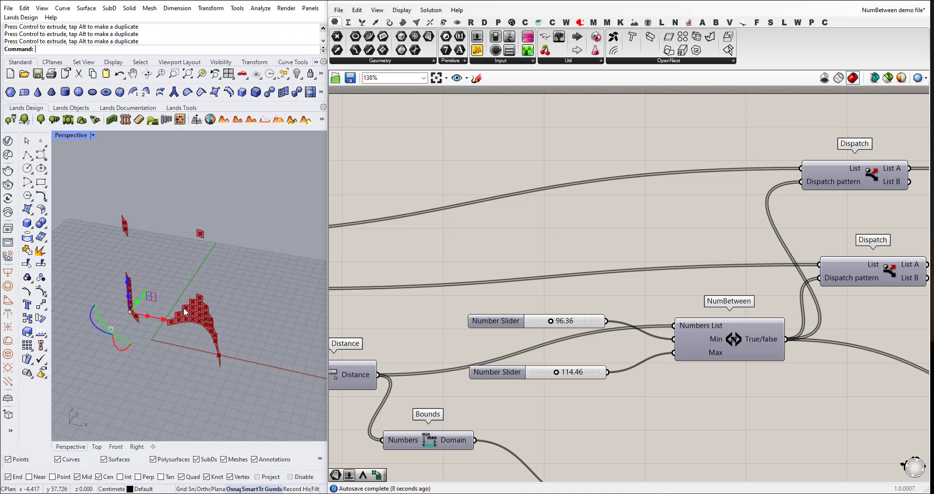
right_click_drag(189, 345, 209, 342)
scroll(827, 317, "down", 2)
scroll(646, 302, "down", 2)
Feed both the Surface and Point parameters from Dispatch List B to inspect the out-of-range results.
scroll(681, 311, "down", 1)
scroll(746, 321, "up", 5)
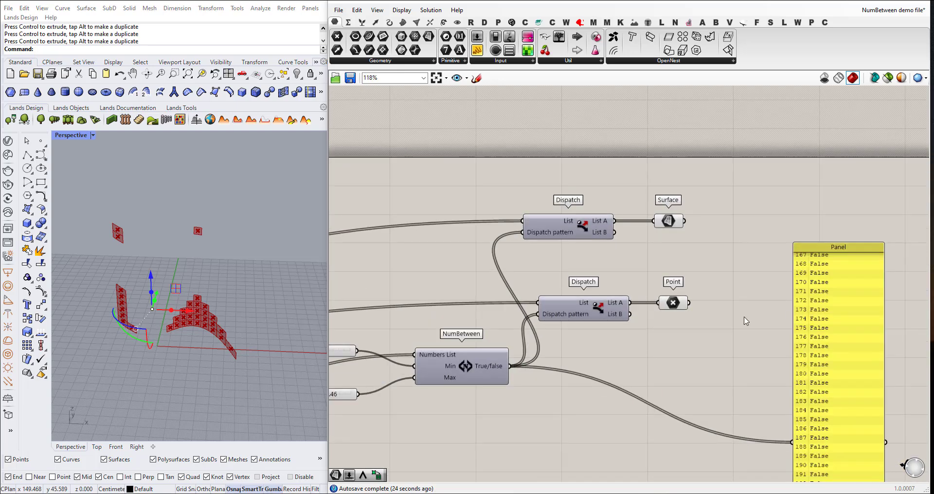
left_click_drag(614, 233, 653, 221)
left_click_drag(629, 315, 657, 304)
right_click_drag(274, 313, 242, 337)
right_click_drag(428, 335, 557, 298)
right_click_drag(192, 302, 168, 235)
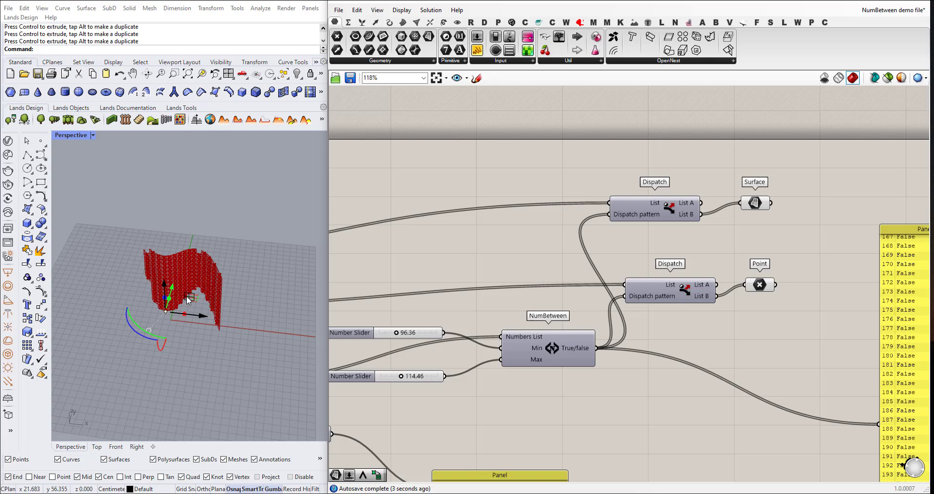
scroll(388, 301, "down", 1)
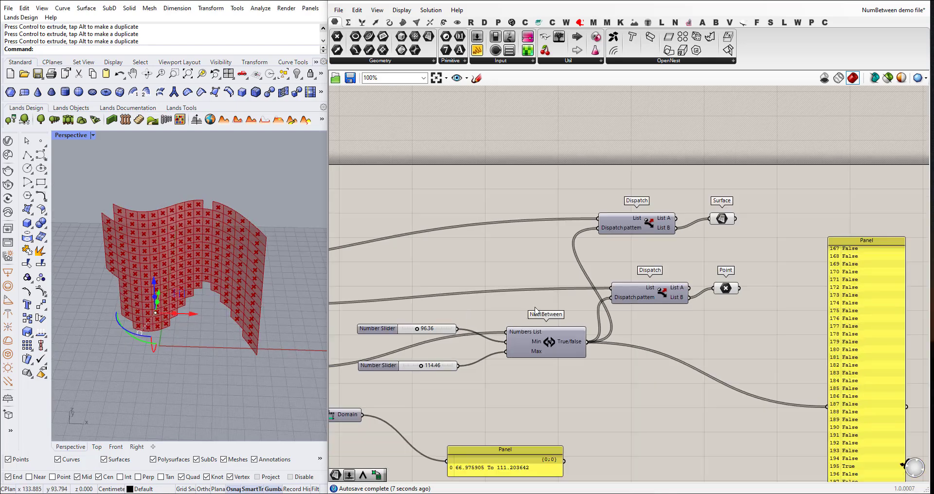
scroll(367, 364, "up", 2)
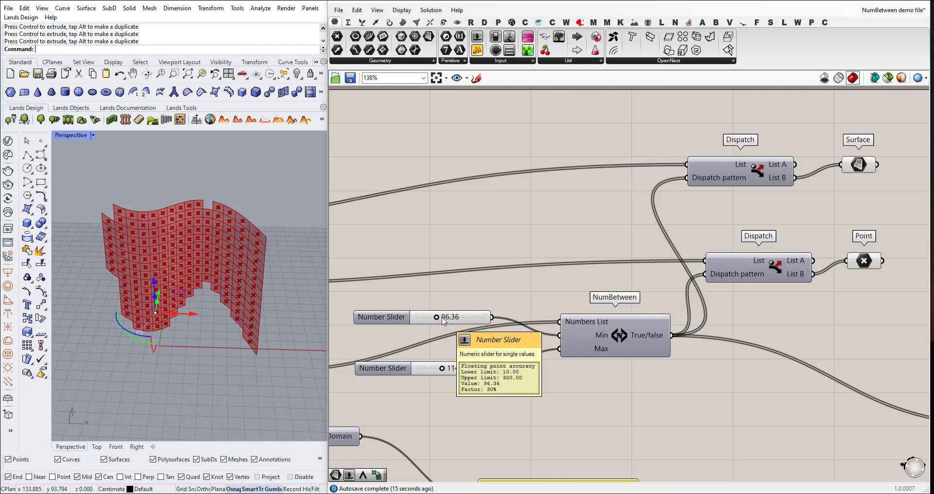
scroll(512, 332, "down", 2)
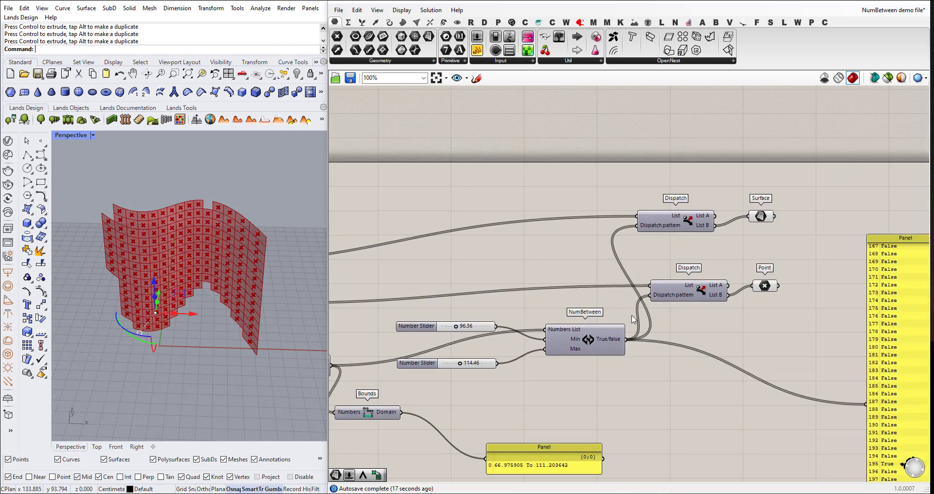
scroll(713, 231, "up", 3)
Reconnect the Surface parameter to List A, keeping the Point on List B's out-of-range centroids.
left_click_drag(680, 209, 735, 209)
right_click_drag(265, 321, 292, 319)
left_click_drag(767, 325, 763, 341)
left_click(473, 299)
mouse_move(204, 292)
right_mouse_down()
mouse_move(157, 296)
mouse_move(157, 263)
mouse_move(161, 272)
right_mouse_up()
scroll(562, 282, "down", 3)
scroll(563, 282, "down", 3)
scroll(581, 284, "up", 2)
right_click_drag(528, 334, 572, 327)
scroll(659, 298, "up", 2)
right_click_drag(662, 320, 663, 323)
right_click_drag(636, 327, 658, 325)
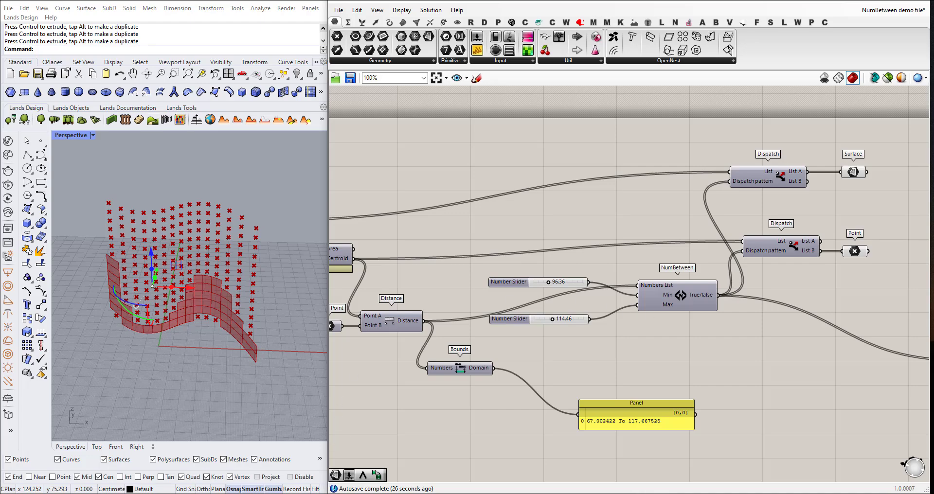
Extract NumBetween.gha from the NumBetween.rar archive in the Final folder.
left_click(343, 462)
left_click(166, 66)
right_click(176, 66)
left_click(221, 198)
Check NumBetween.gha's properties, copy it, and open Grasshopper's Components Folder.
right_click(166, 63)
left_click(194, 307)
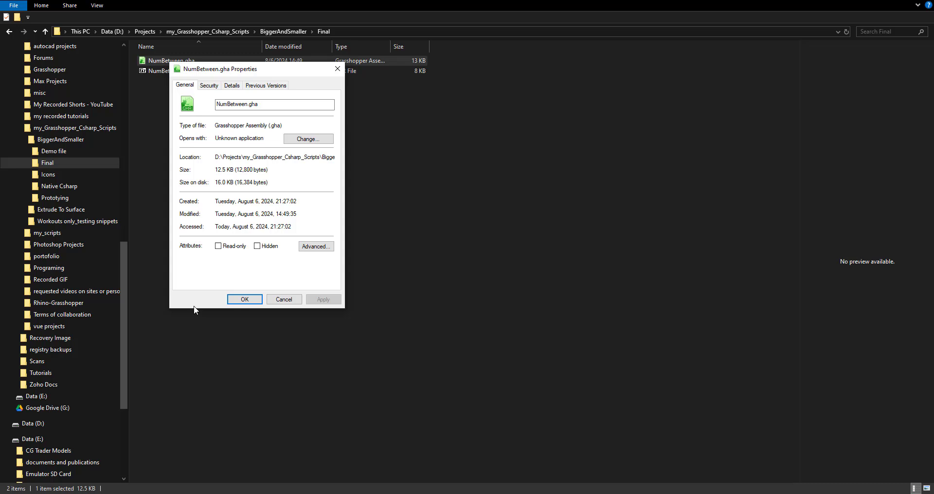
left_click(284, 299)
right_click(165, 61)
left_click(190, 257)
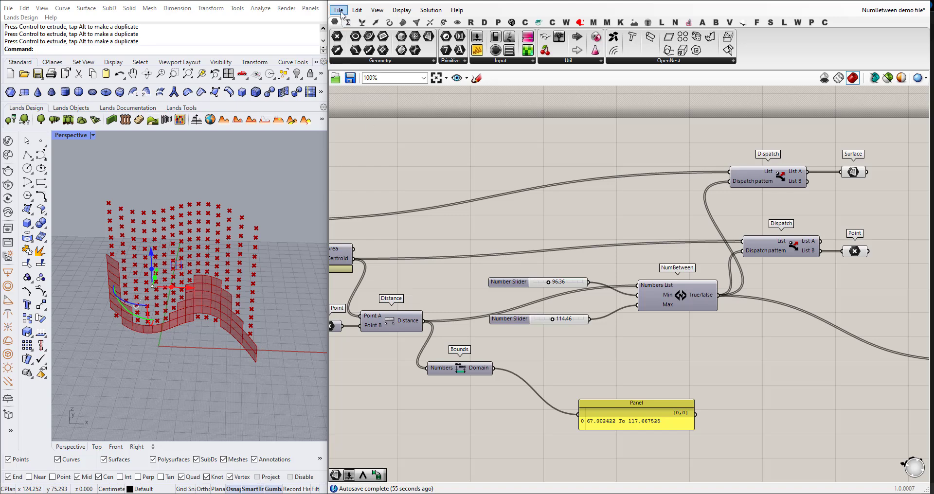
left_click(338, 10)
left_click(480, 188)
Show the installed MiRi-Tools tab with its NumBetween component.
left_click(746, 24)
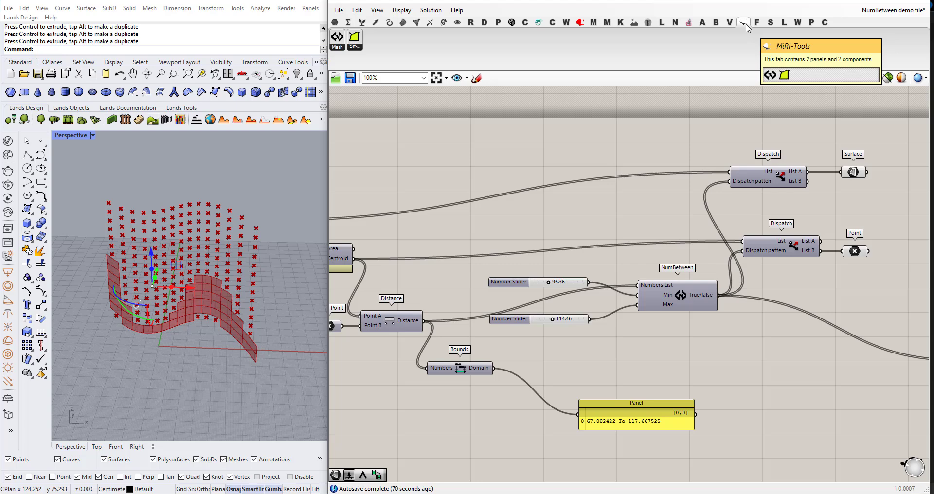